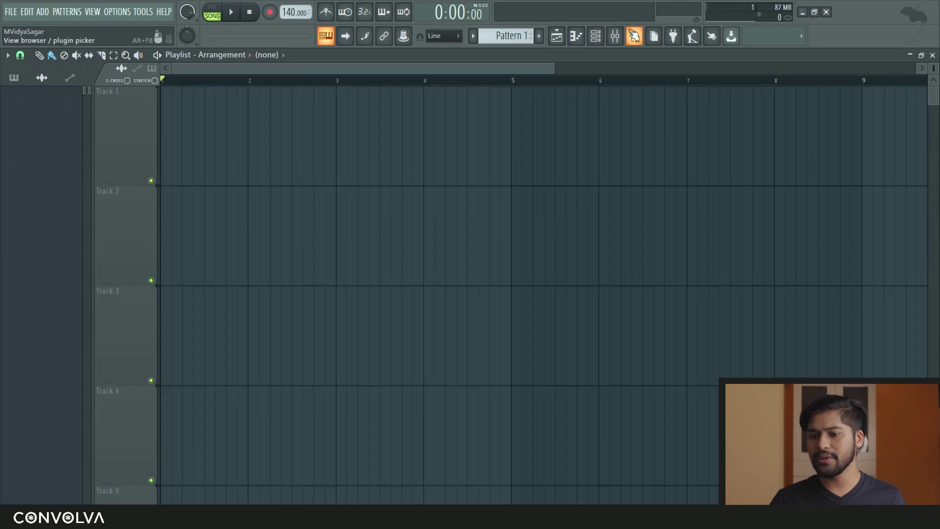
Drag the Toy Pianos F#m loop from the Browser to bar 1 of Track 1 and start playback.
{"action": "left_click", "coordinate": [634, 36]}
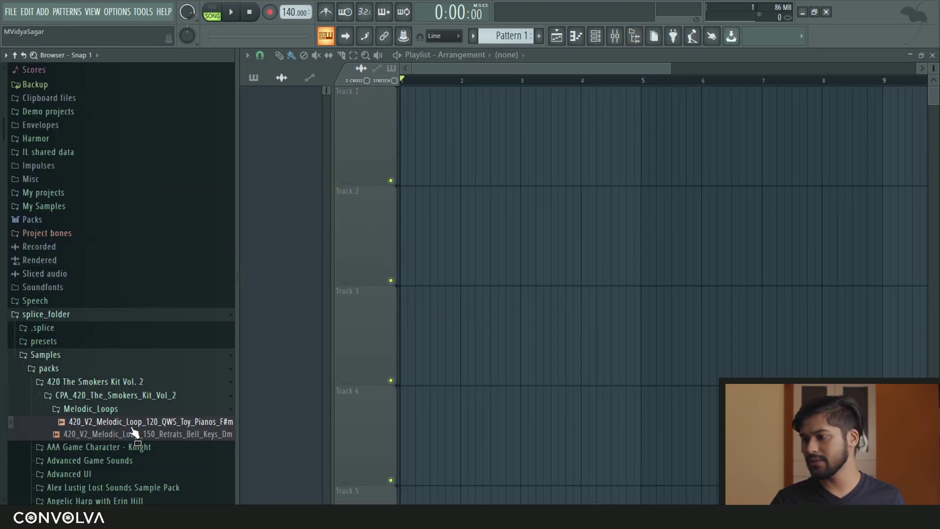
{"action": "left_click_drag", "start_coordinate": [142, 421], "coordinate": [455, 126]}
{"action": "key", "text": "alt+F8"}
{"action": "key", "text": "space"}
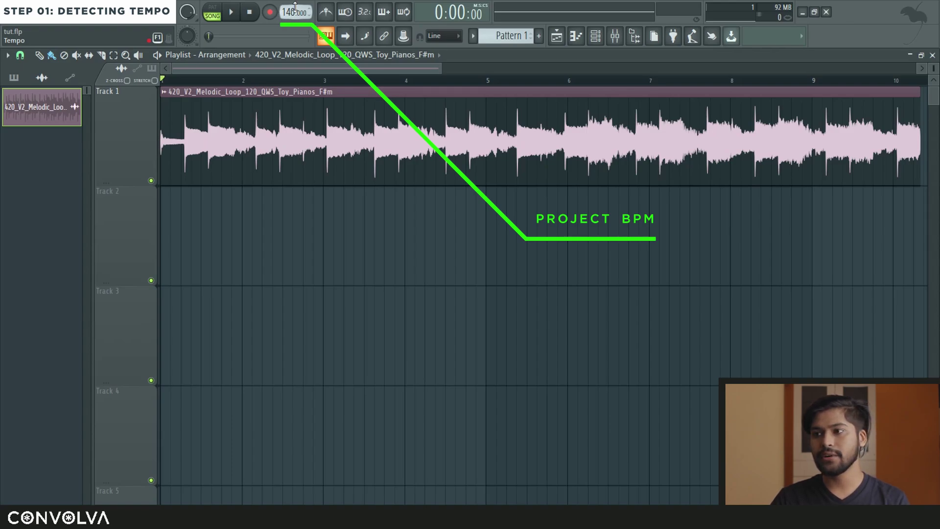
Enable the metronome and play the 120 BPM loop against the 140 BPM click, then stop.
{"action": "left_click", "coordinate": [326, 11]}
{"action": "left_click", "coordinate": [230, 12]}
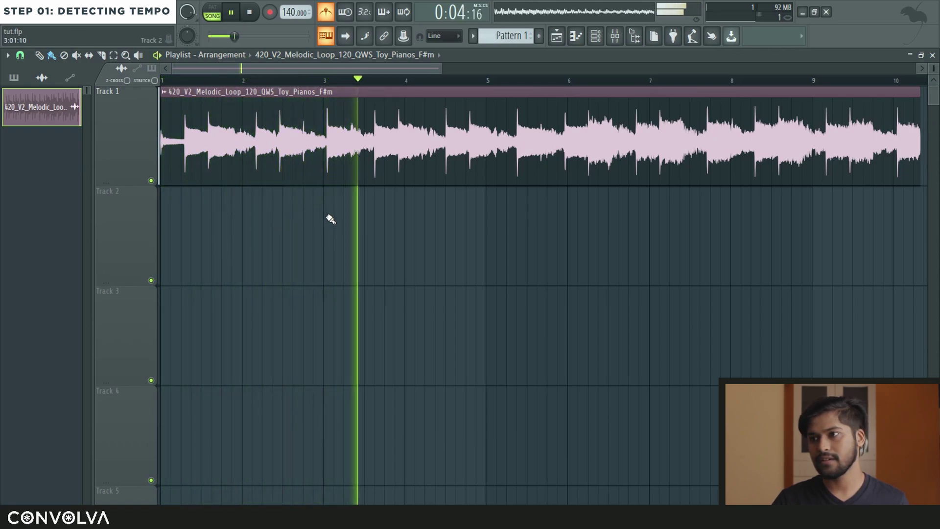
{"action": "key", "text": "space"}
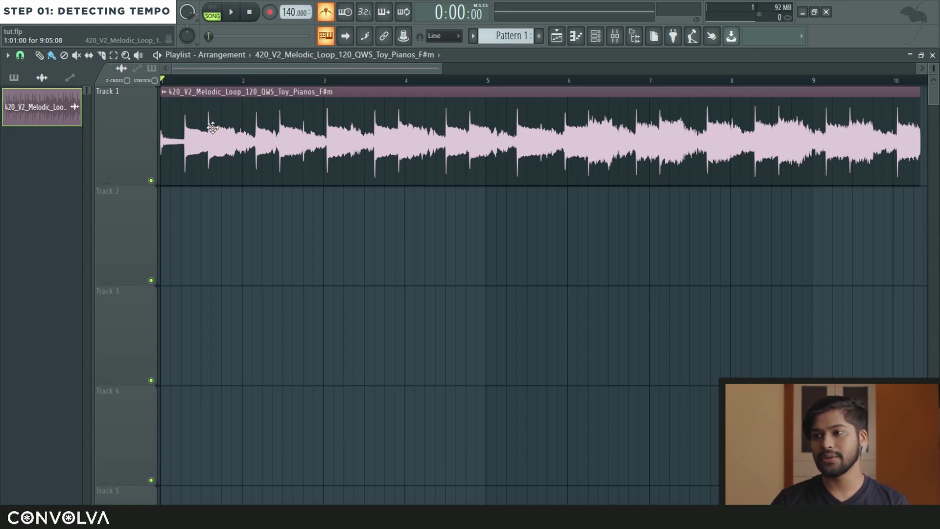
Run Detect tempo on the Toy Pianos clip and note its 135.004 BPM estimate over 36 beats.
{"action": "left_click", "coordinate": [162, 91]}
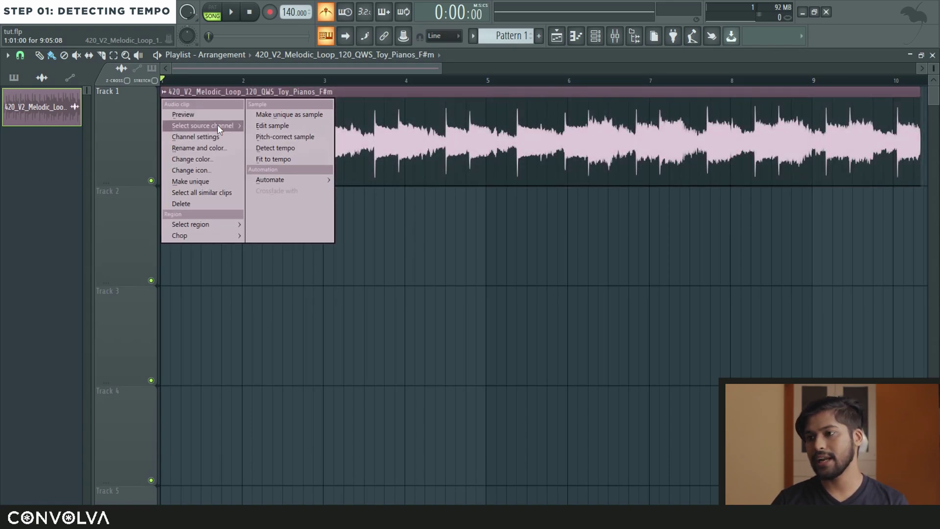
{"action": "left_click", "coordinate": [287, 149]}
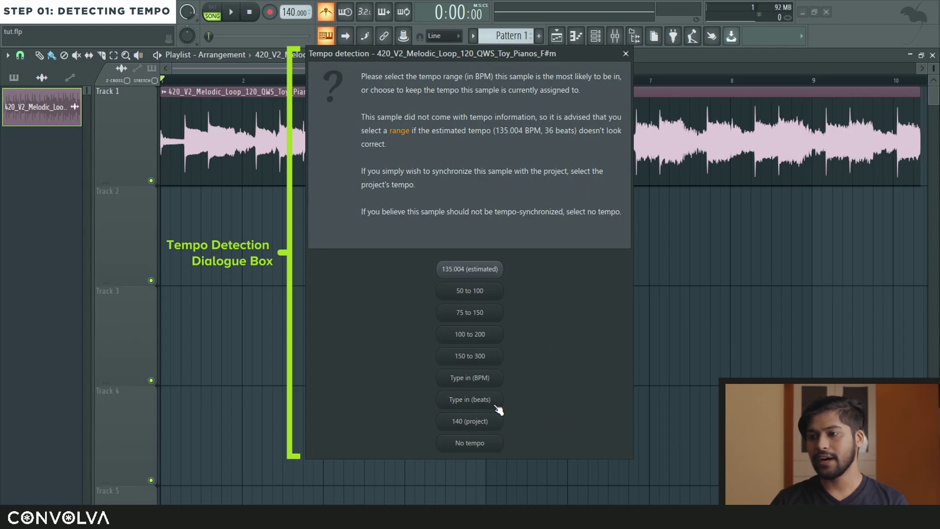
{"action": "left_click_drag", "start_coordinate": [496, 131], "coordinate": [542, 131]}
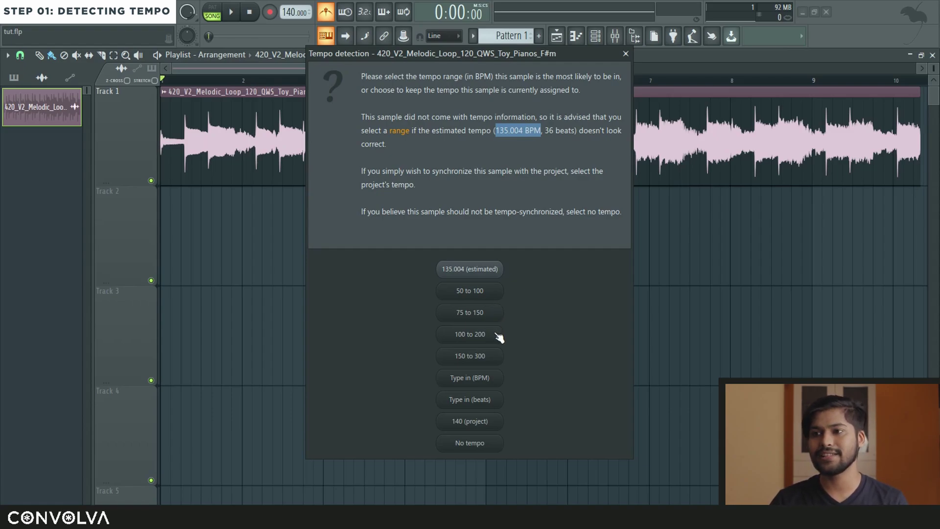
Close the tempo detection dialog, start playback and turn the metronome off.
{"action": "key", "text": "Escape"}
{"action": "key", "text": "space"}
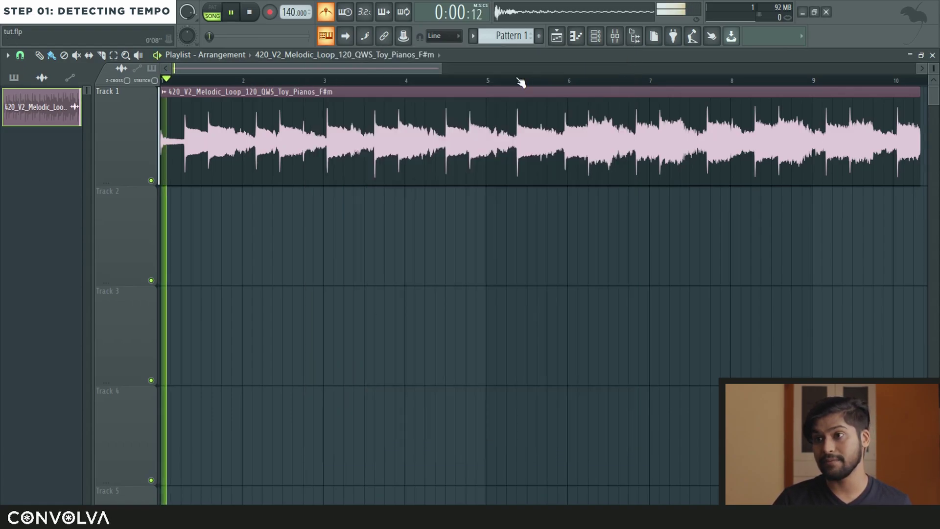
{"action": "left_click", "coordinate": [329, 13]}
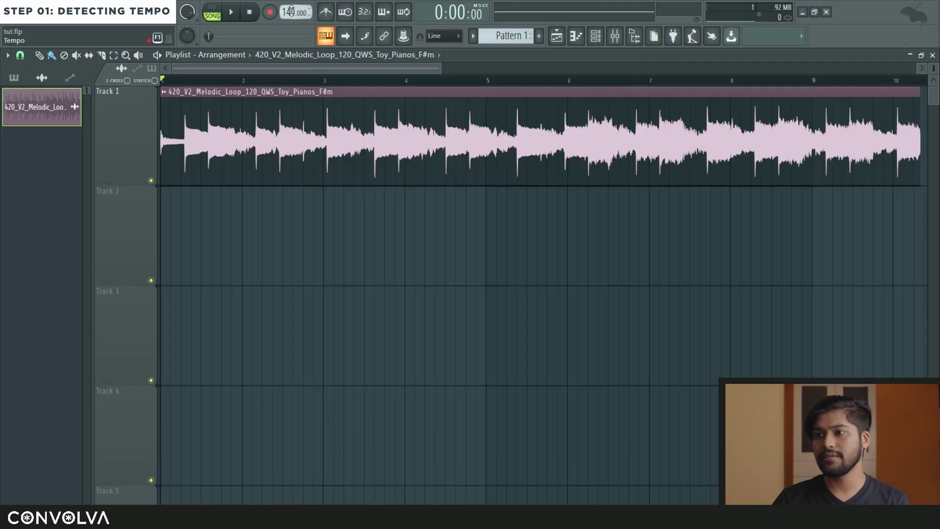
Tap along with the playing loop in the Tempo tapper until the project tempo reads 122 BPM, then close it.
{"action": "right_click", "coordinate": [296, 12]}
{"action": "left_click", "coordinate": [413, 15]}
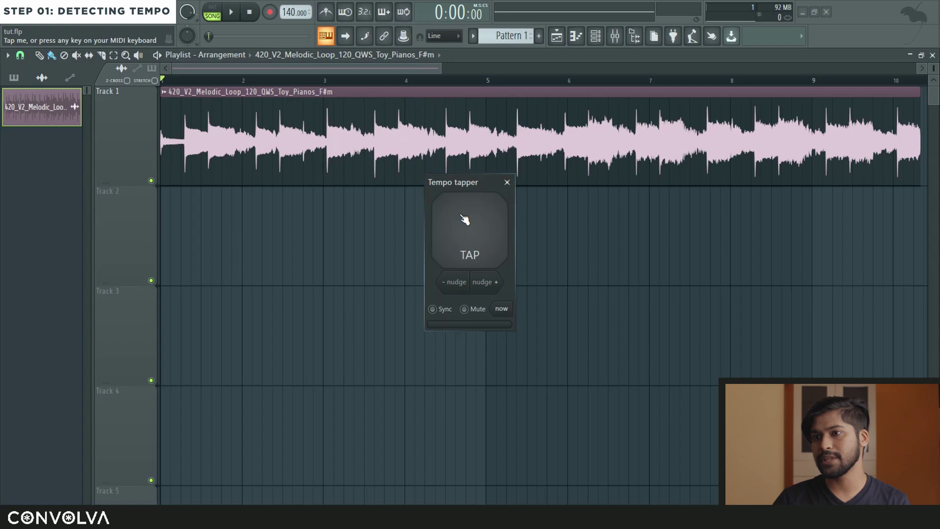
{"action": "key", "text": "space"}
{"action": "left_click", "coordinate": [460, 234]}
{"action": "left_click", "coordinate": [459, 237]}
{"action": "left_click", "coordinate": [458, 236]}
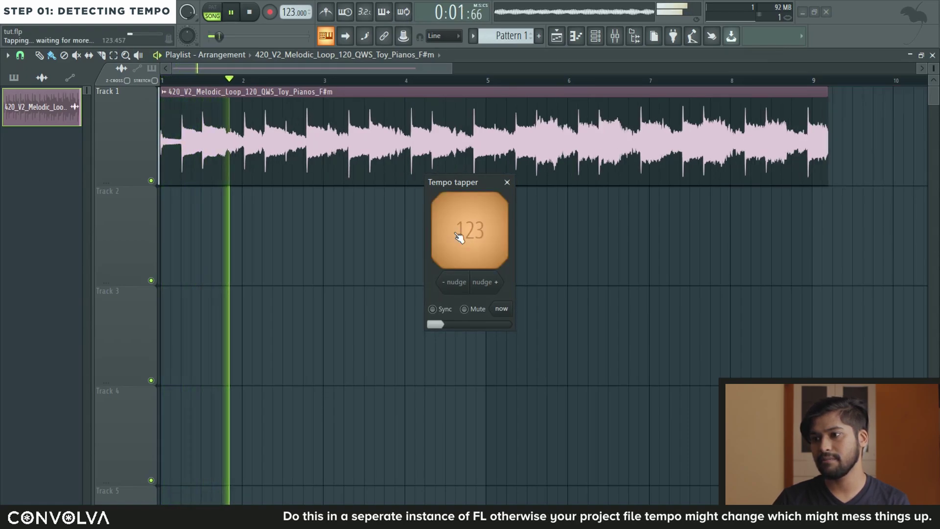
{"action": "left_click", "coordinate": [459, 236]}
{"action": "left_click", "coordinate": [459, 236]}
{"action": "left_click", "coordinate": [459, 236]}
{"action": "left_click", "coordinate": [459, 236]}
{"action": "left_click", "coordinate": [459, 236]}
{"action": "left_click", "coordinate": [458, 236]}
{"action": "left_click", "coordinate": [465, 238]}
{"action": "left_click", "coordinate": [467, 238]}
{"action": "left_click", "coordinate": [467, 238]}
{"action": "left_click", "coordinate": [467, 237]}
{"action": "left_click", "coordinate": [468, 237]}
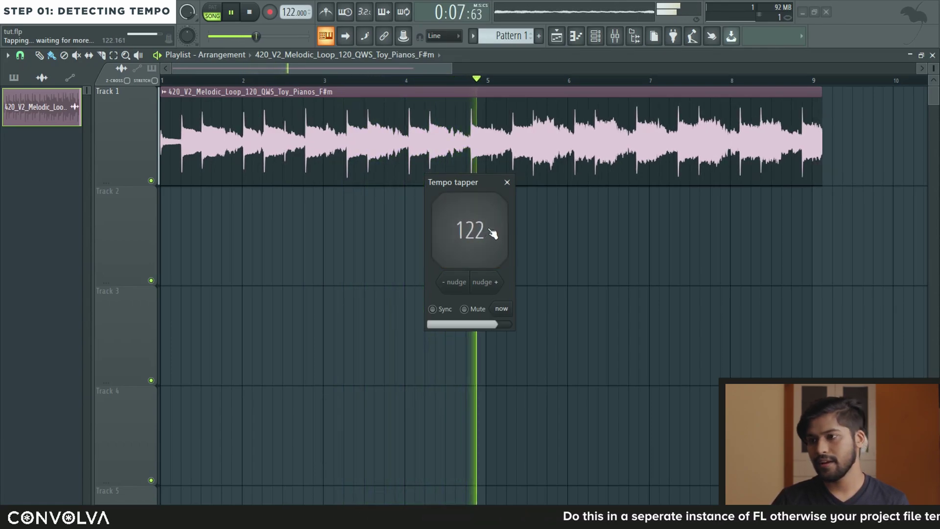
{"action": "key", "text": "space"}
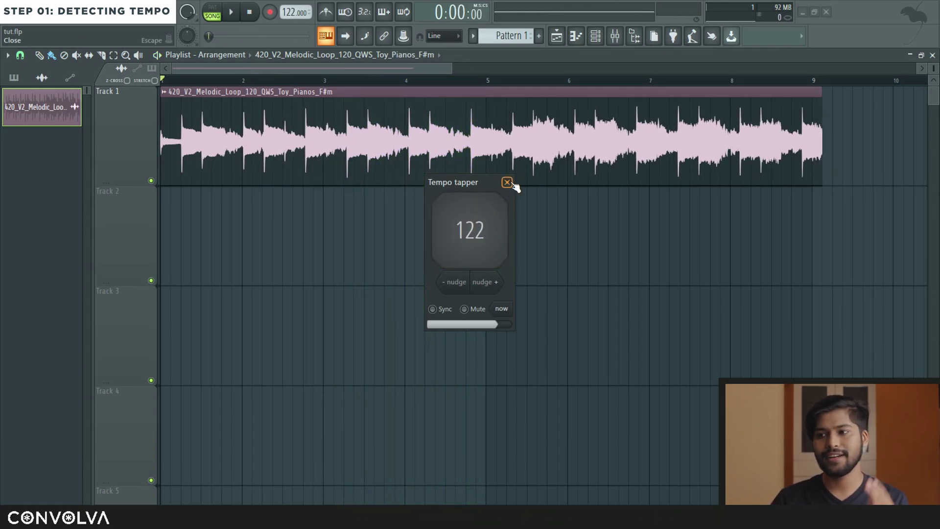
{"action": "left_click", "coordinate": [507, 183]}
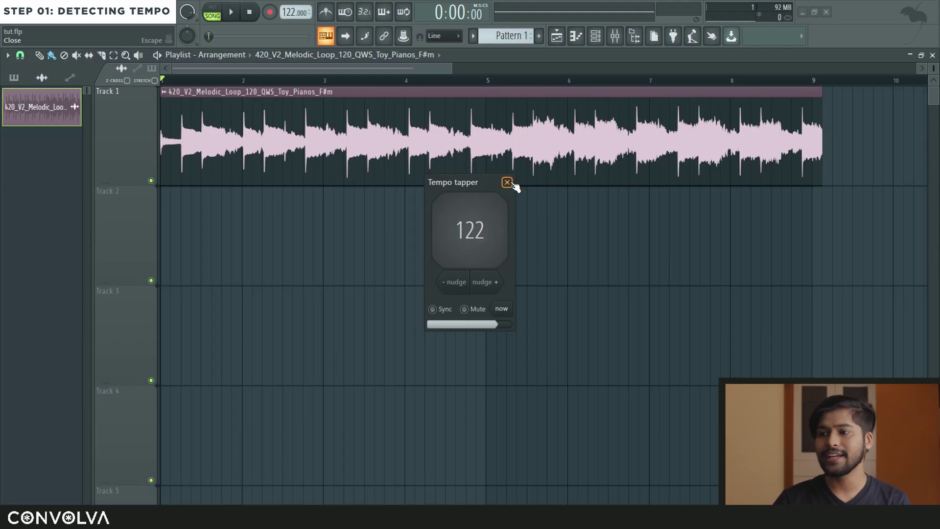
Detect the loop's tempo again using the 75 to 150 range, which gives 120.008 BPM.
{"action": "left_click", "coordinate": [508, 182]}
{"action": "right_click", "coordinate": [162, 94]}
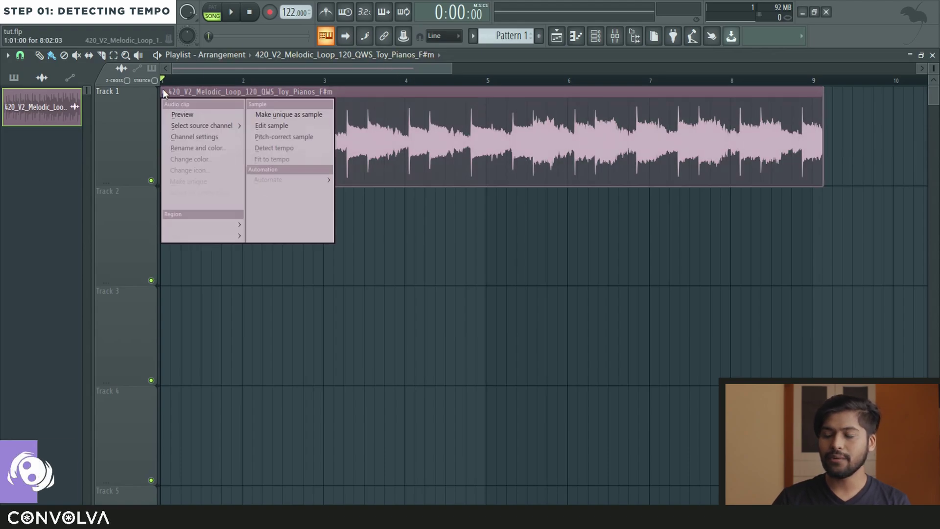
{"action": "left_click", "coordinate": [300, 147]}
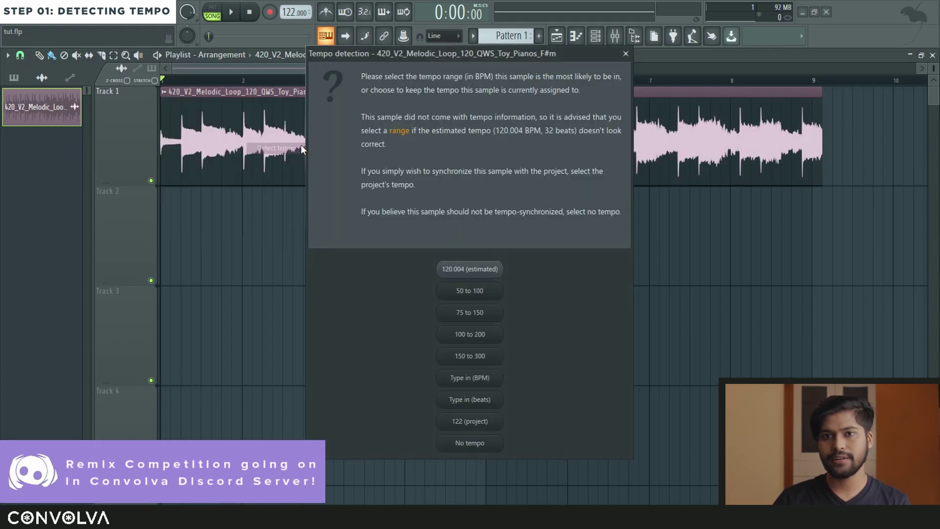
{"action": "left_click", "coordinate": [501, 314]}
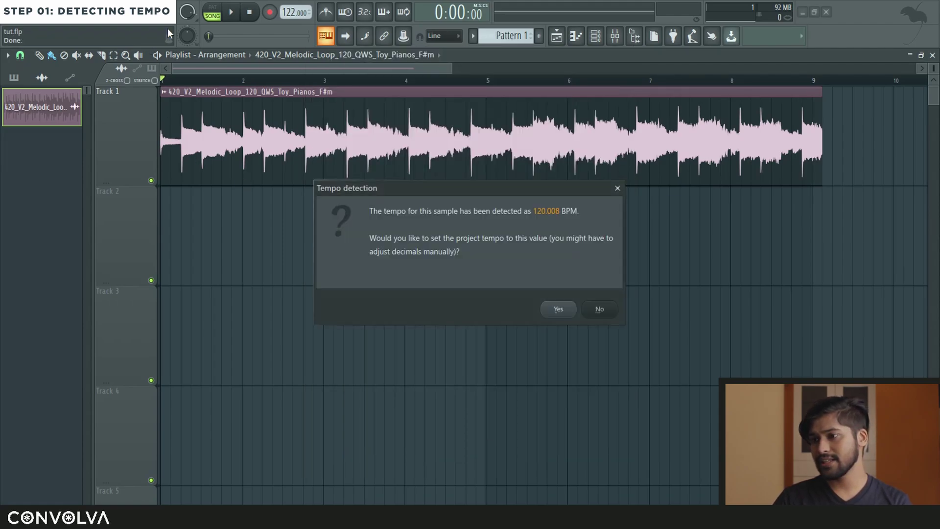
{"action": "left_click_drag", "start_coordinate": [532, 210], "coordinate": [557, 210]}
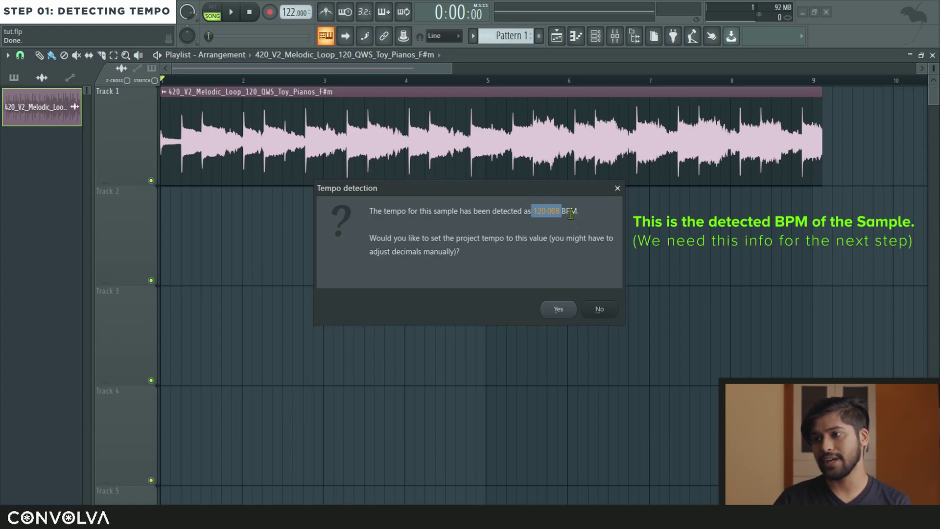
{"action": "left_click_drag", "start_coordinate": [545, 210], "coordinate": [559, 211]}
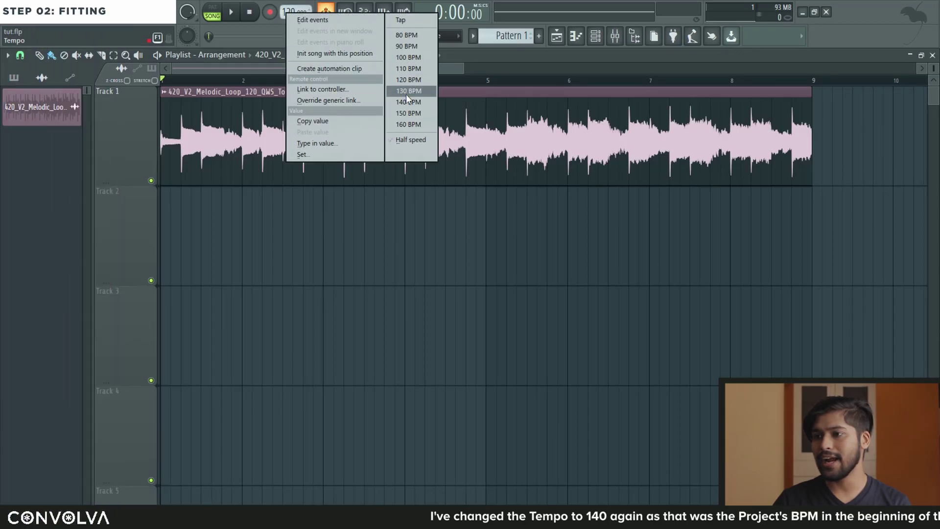
Set the project back to 140 BPM and fit the loop to tempo as a 120 BPM sample.
{"action": "left_click", "coordinate": [407, 101]}
{"action": "left_click", "coordinate": [165, 91]}
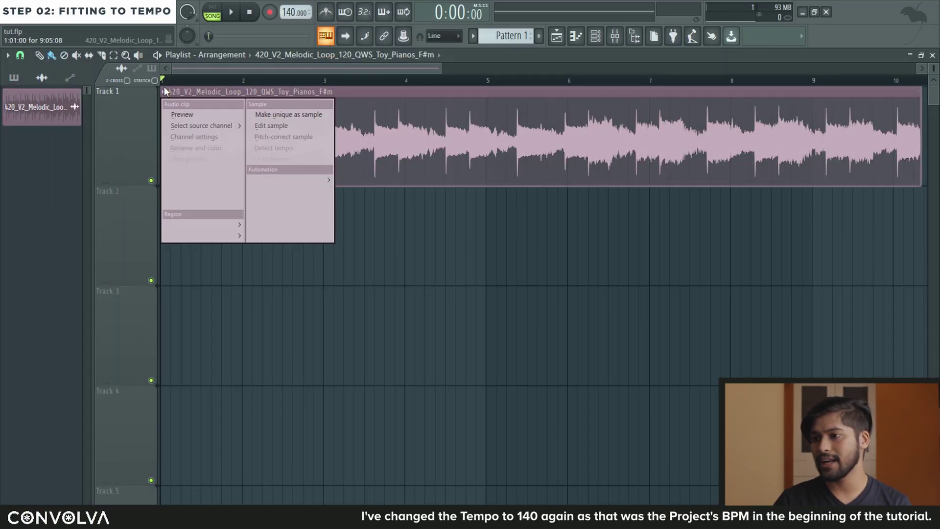
{"action": "left_click", "coordinate": [294, 157]}
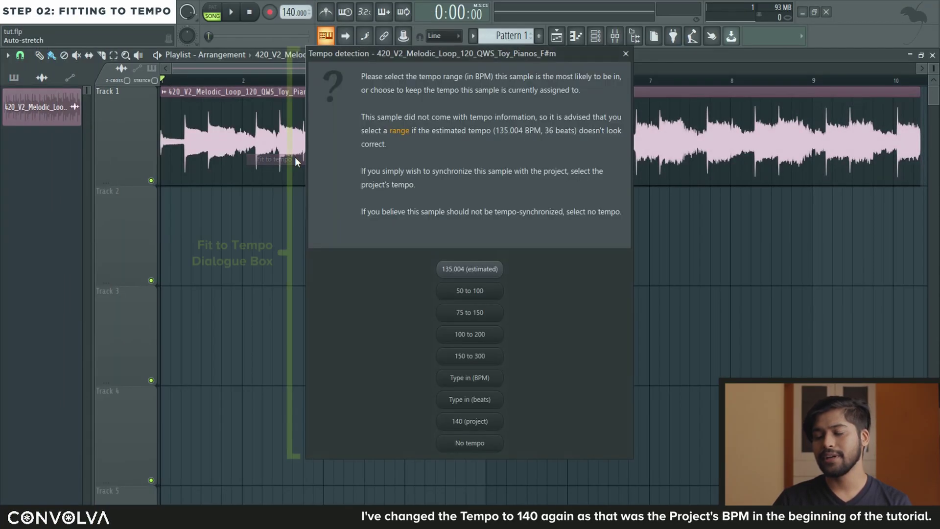
{"action": "left_click", "coordinate": [488, 379]}
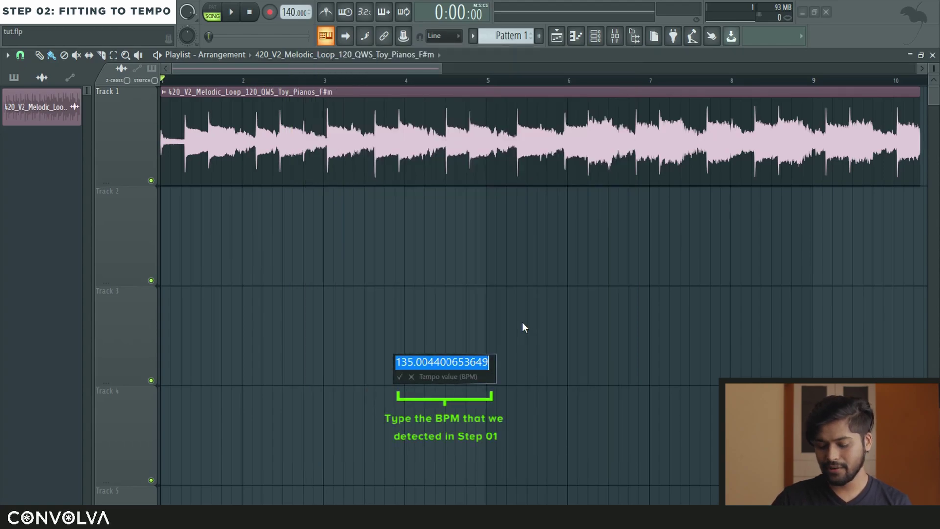
{"action": "type", "text": "120"}
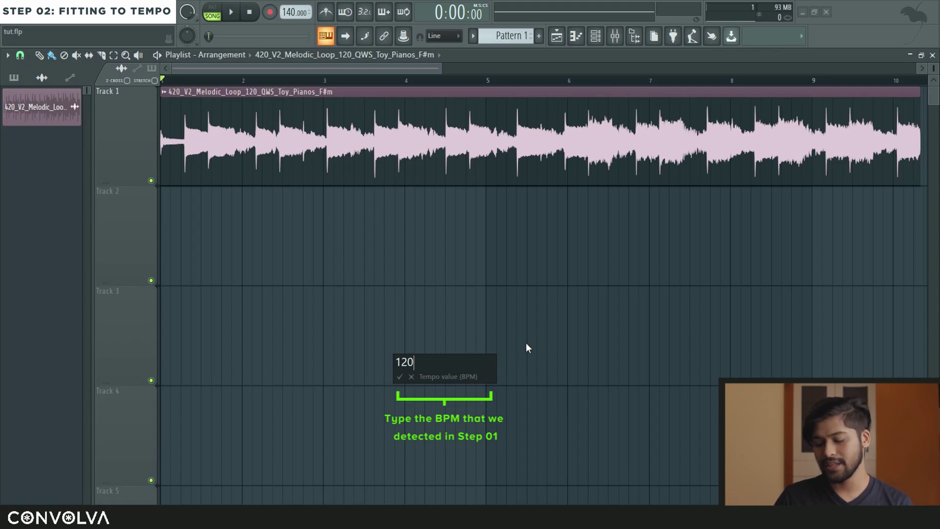
{"action": "key", "text": "Return"}
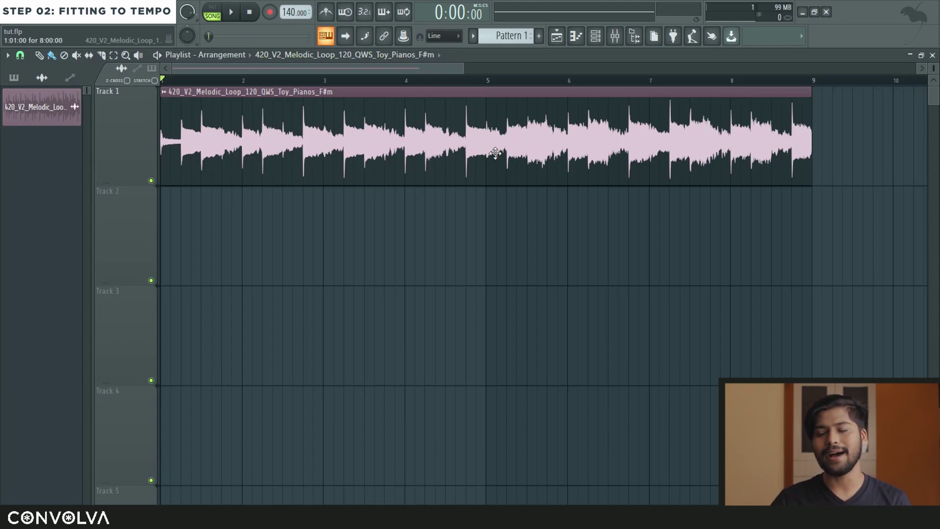
Play the fitted loop against the 140 BPM metronome, then select and deselect the clip on Track 1.
{"action": "key", "text": "space"}
{"action": "left_click", "coordinate": [326, 12]}
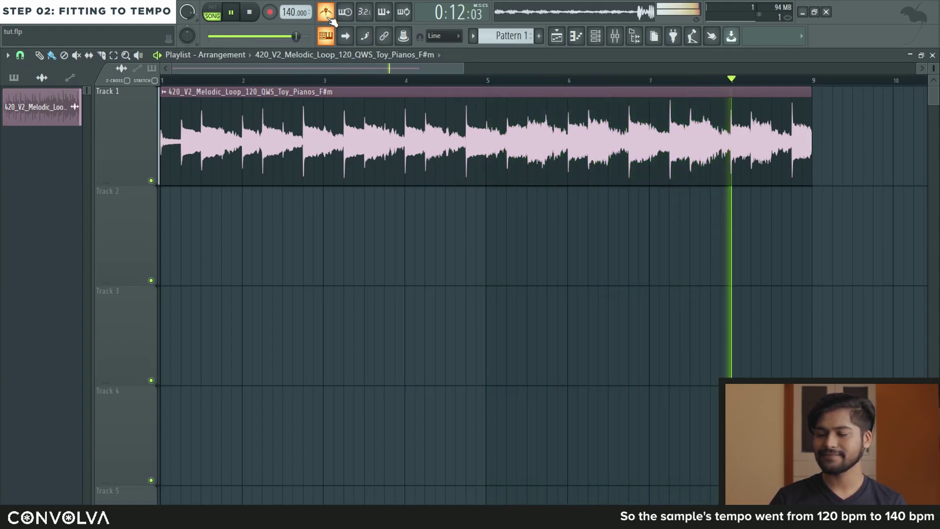
{"action": "key", "text": "space"}
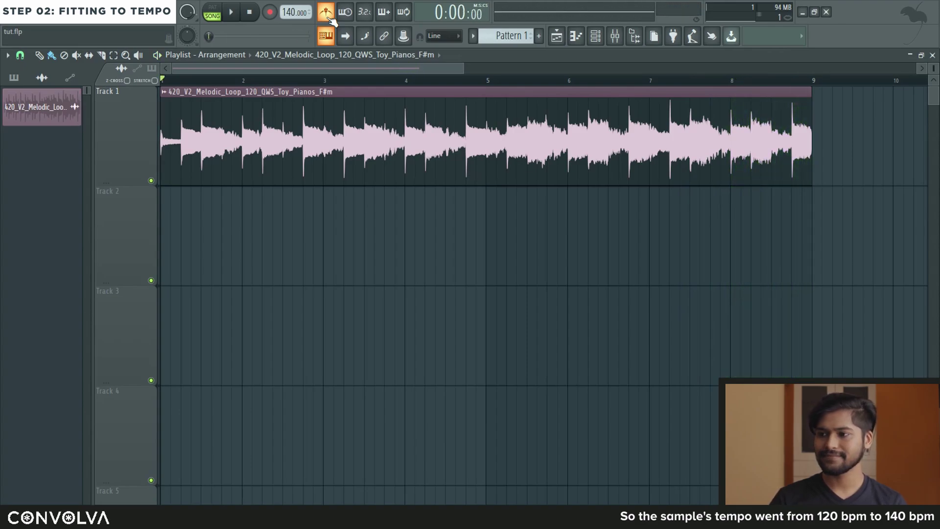
{"action": "left_click_drag", "start_coordinate": [843, 238], "coordinate": [162, 90]}
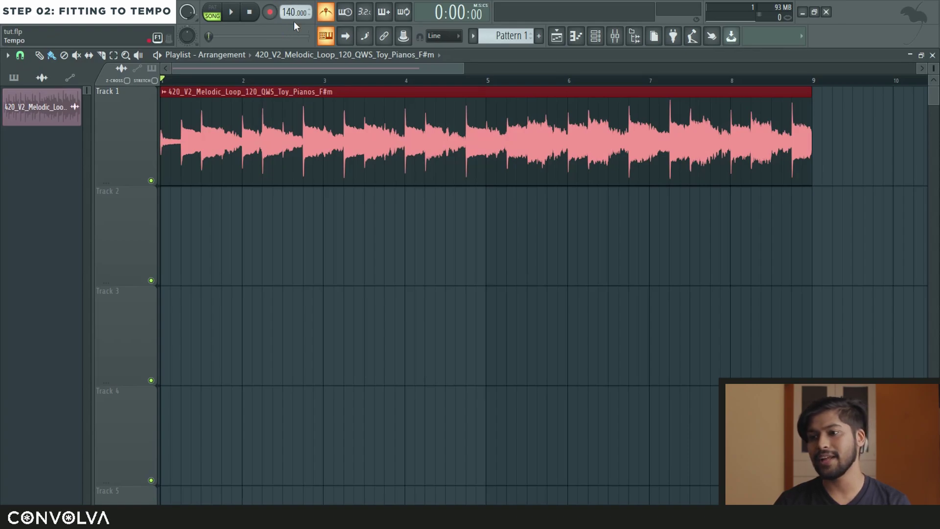
{"action": "left_click", "coordinate": [797, 123]}
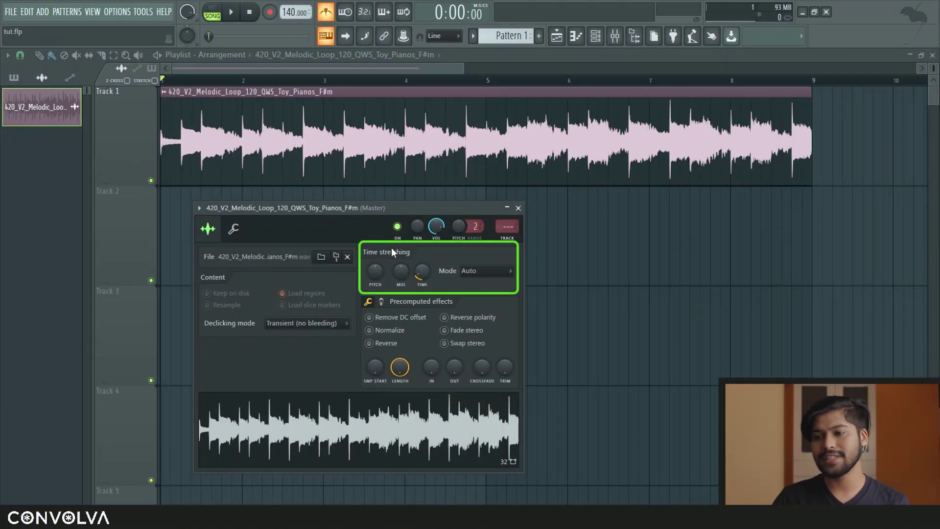
Set the loop's time-stretching mode to Stretch and delete the stray copy on Track 2.
{"action": "left_click", "coordinate": [477, 272]}
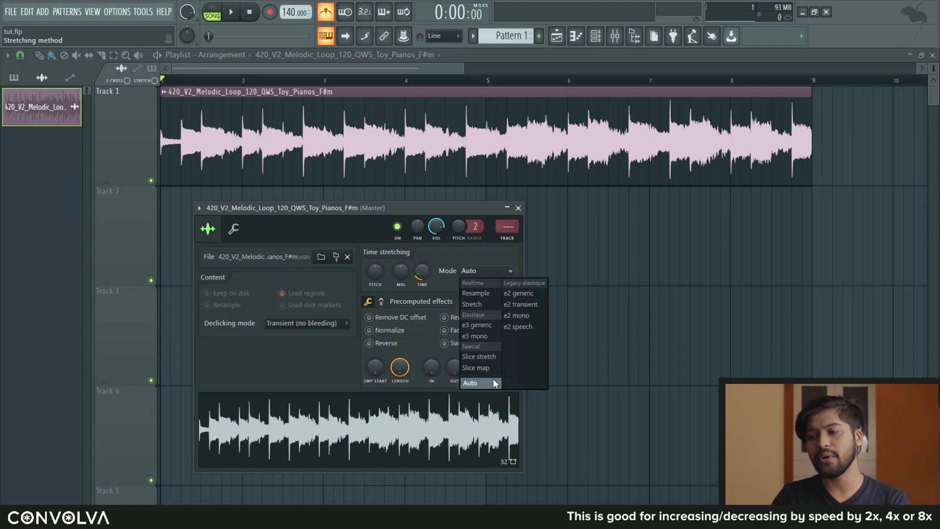
{"action": "left_click", "coordinate": [488, 306]}
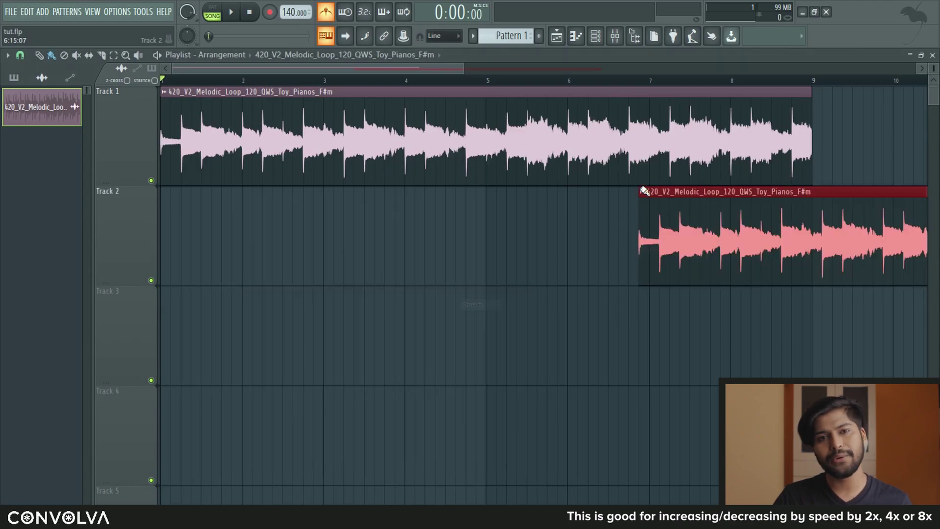
{"action": "right_click", "coordinate": [765, 199]}
{"action": "left_click_drag", "start_coordinate": [809, 120], "coordinate": [587, 131]}
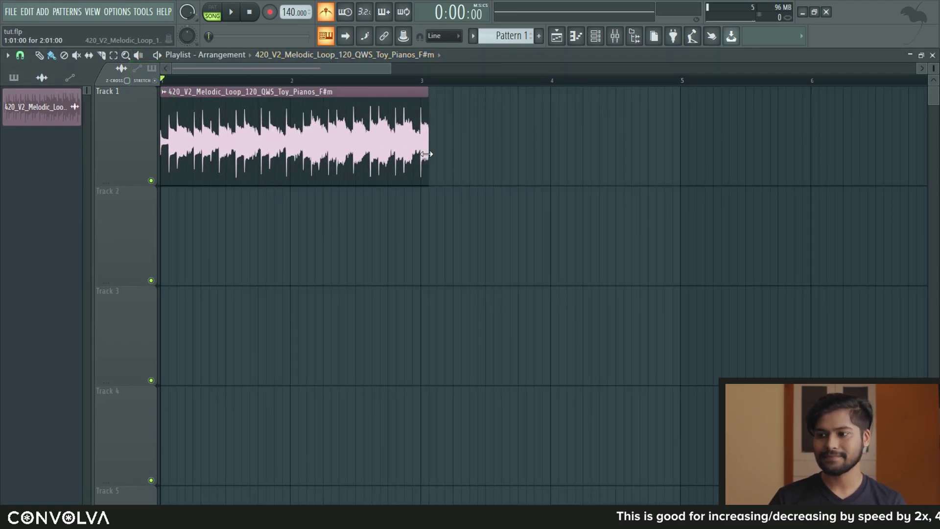
Stretch the clip to end at bar 3 and play it, then stretch it to bar 5 and replay.
{"action": "left_click_drag", "start_coordinate": [429, 151], "coordinate": [419, 151]}
{"action": "key", "text": "space"}
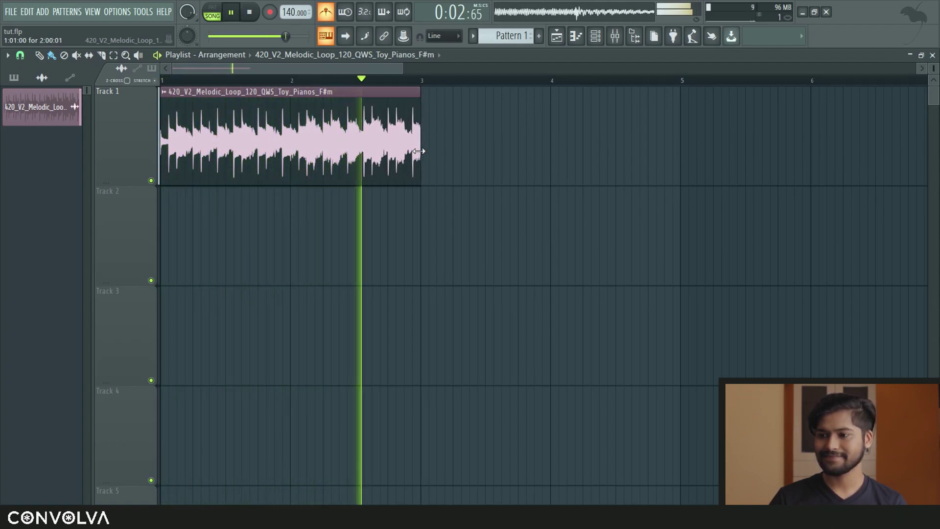
{"action": "key", "text": "space"}
{"action": "left_click_drag", "start_coordinate": [419, 151], "coordinate": [678, 115]}
{"action": "key", "text": "space"}
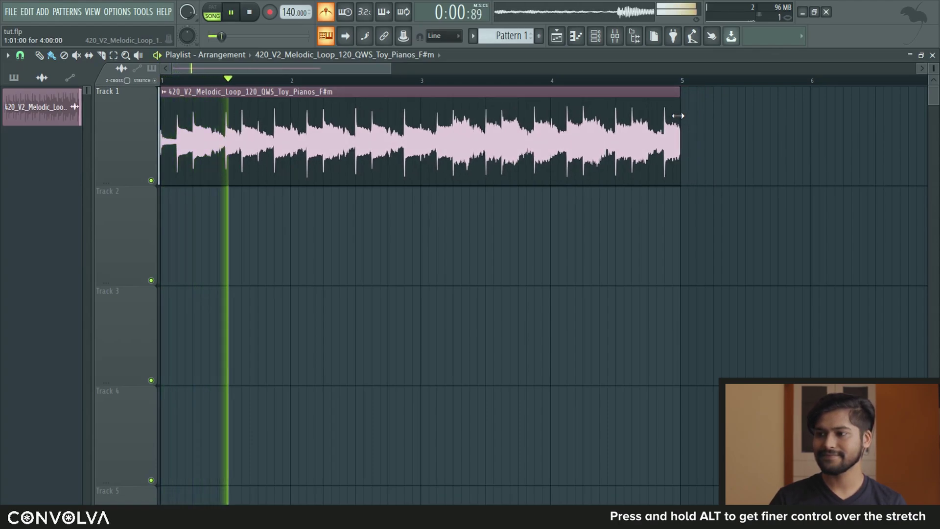